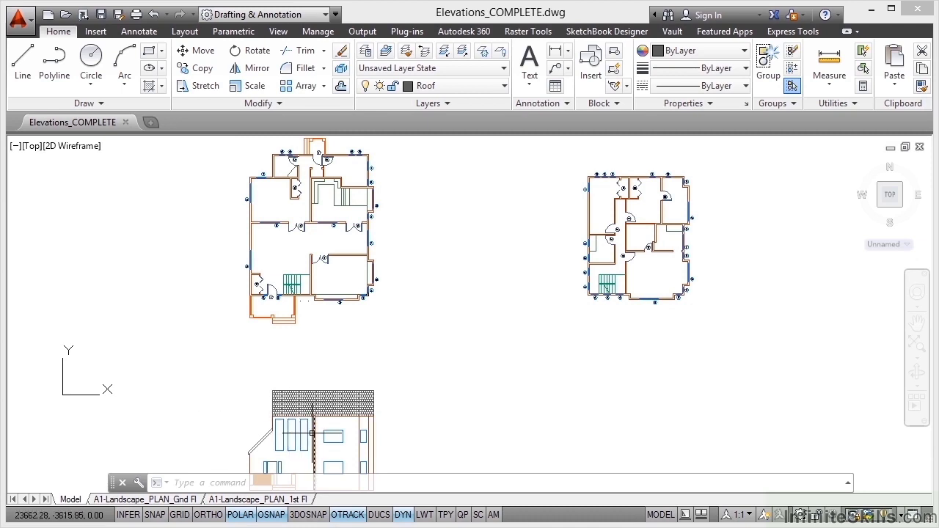
Copy the 1st Fl plan layout to the end of the layout list
middle_drag(397, 431, 512, 313)
scroll(449, 320, up, 4)
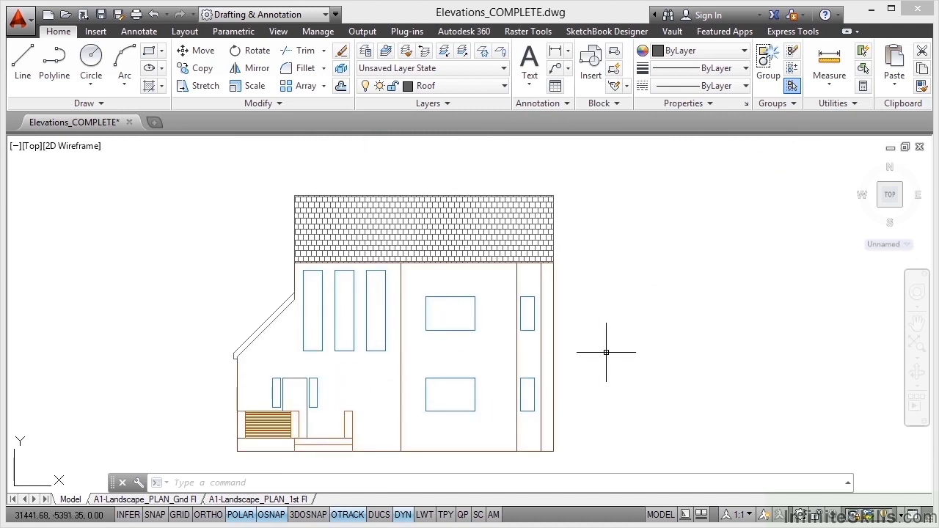
middle_click(620, 317)
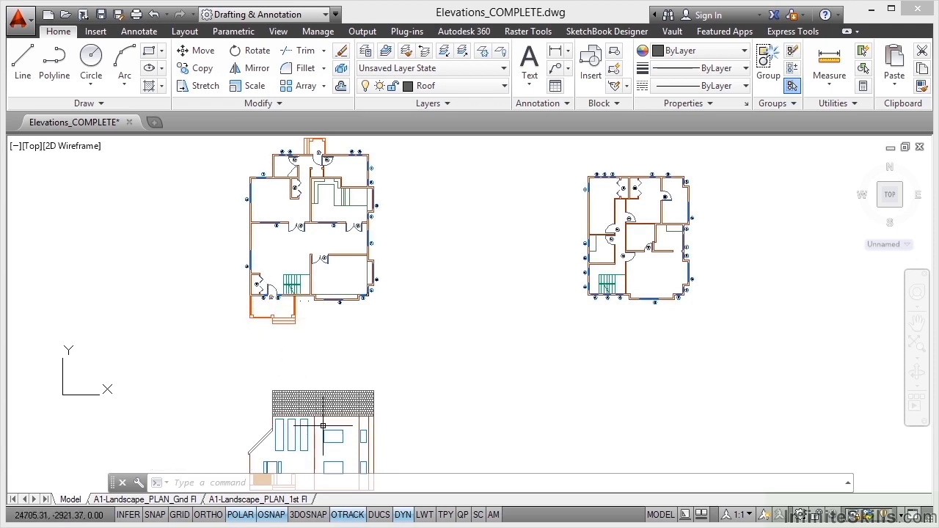
middle_drag(323, 426, 371, 365)
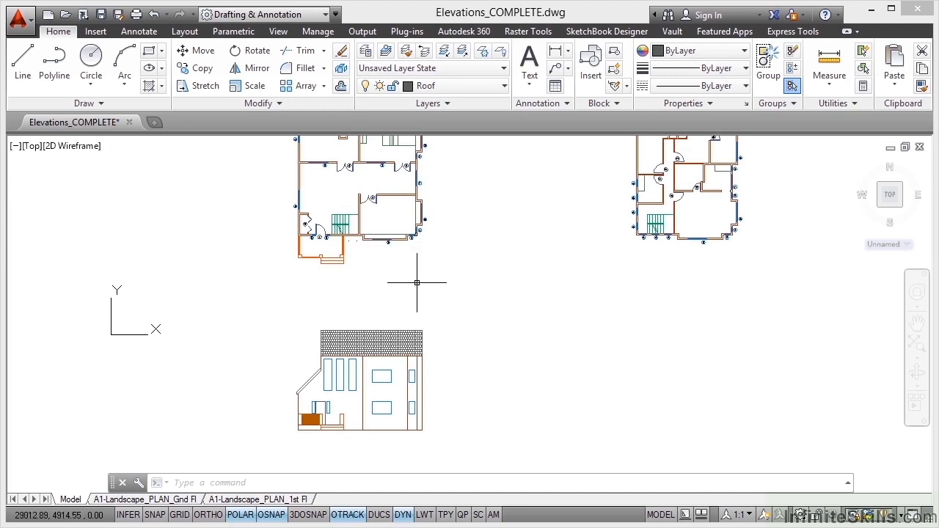
middle_click(502, 299)
middle_click(502, 299)
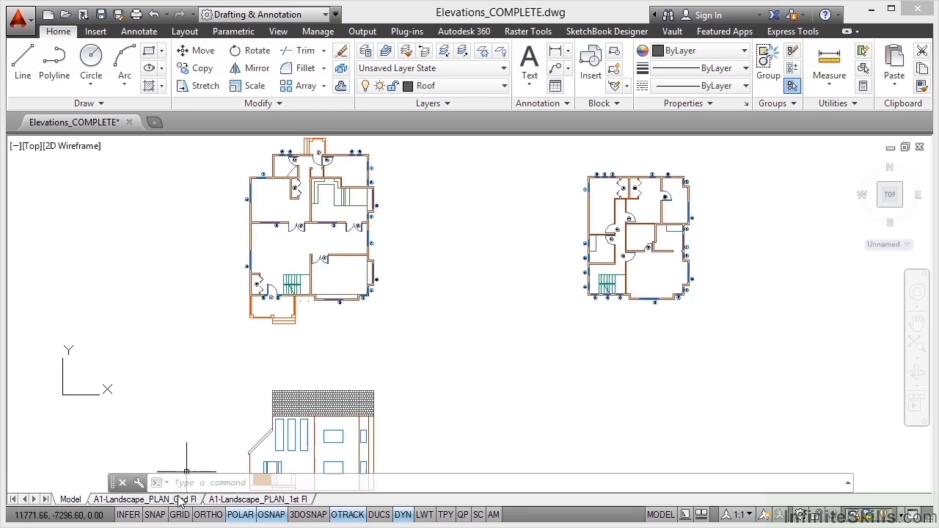
mouse_move(268, 500)
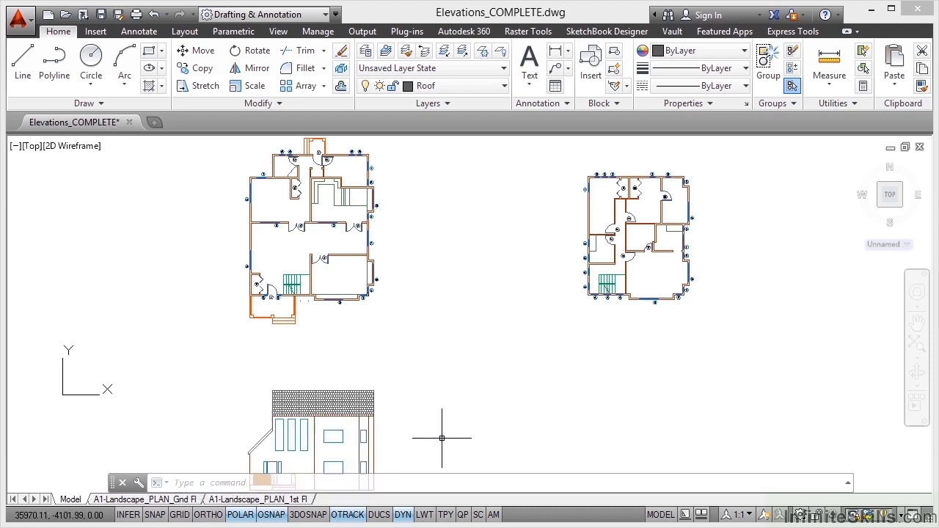
click(262, 499)
right_click(262, 500)
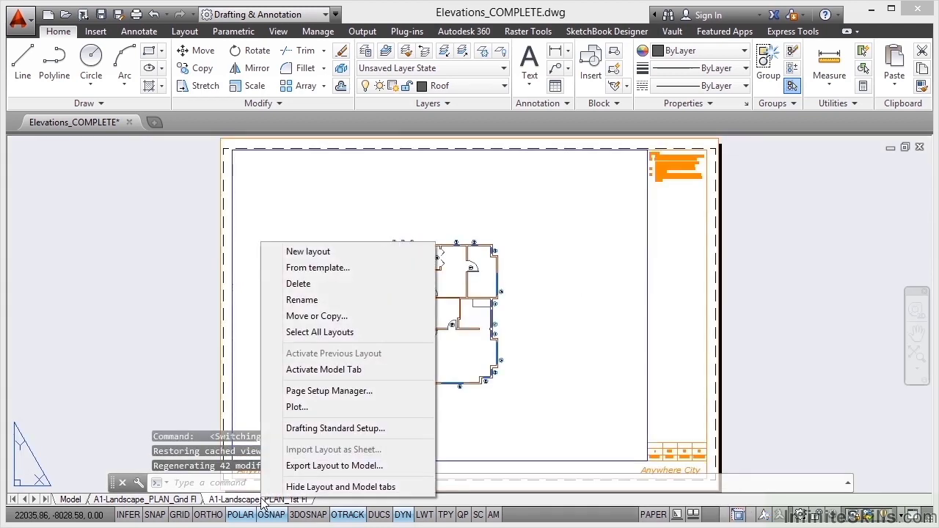
click(315, 317)
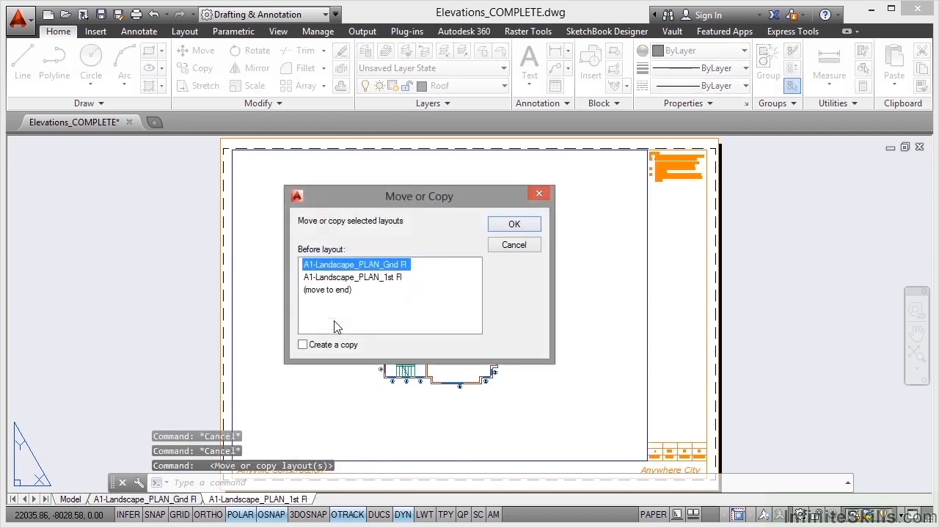
click(334, 292)
click(303, 345)
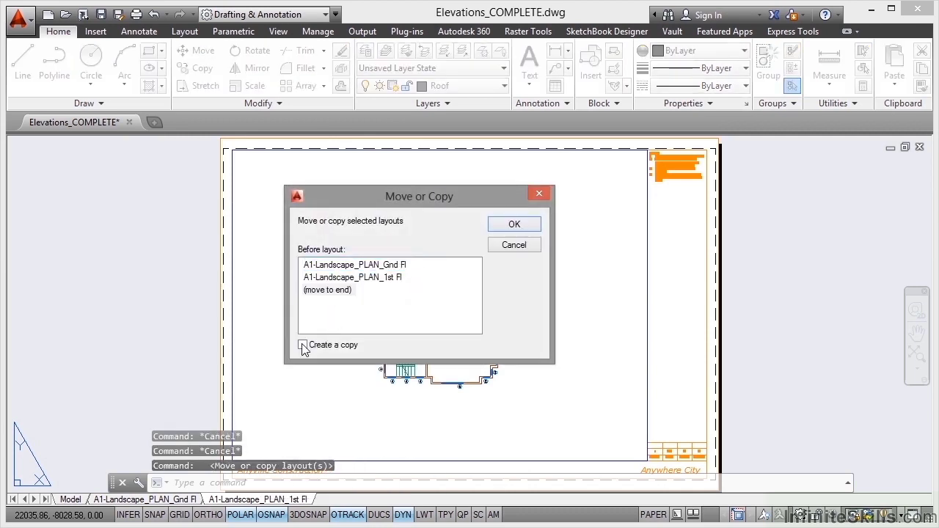
click(510, 224)
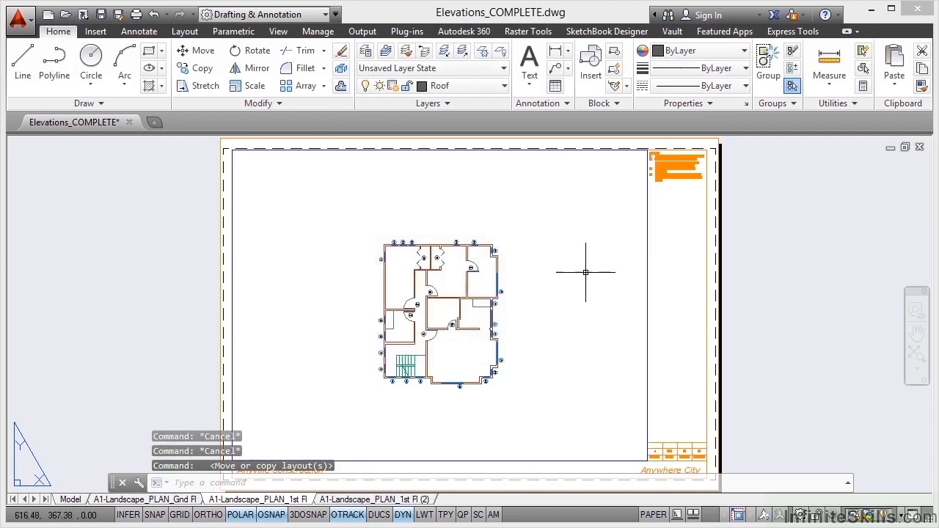
Rename the copied layout to A1-Landscape_ELEVATIONS
click(381, 501)
right_click(381, 502)
click(443, 304)
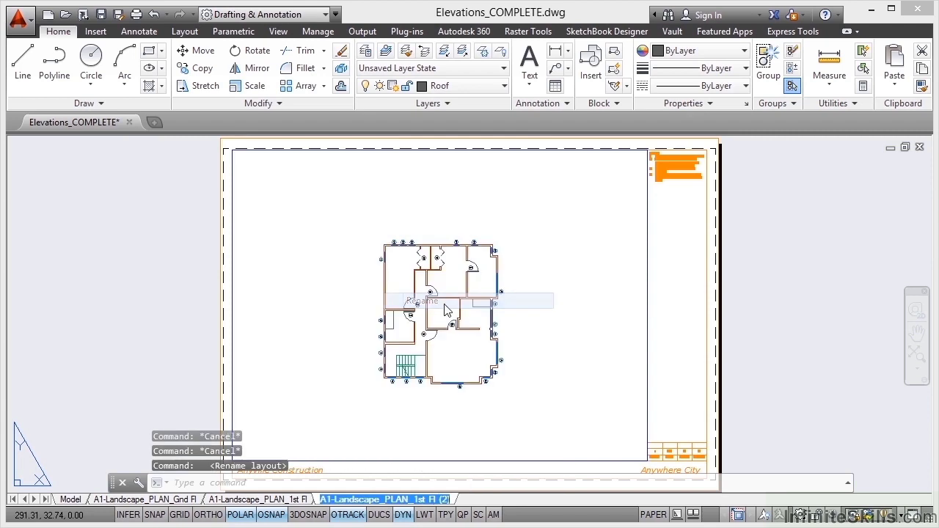
click(394, 503)
drag(384, 502, 455, 500)
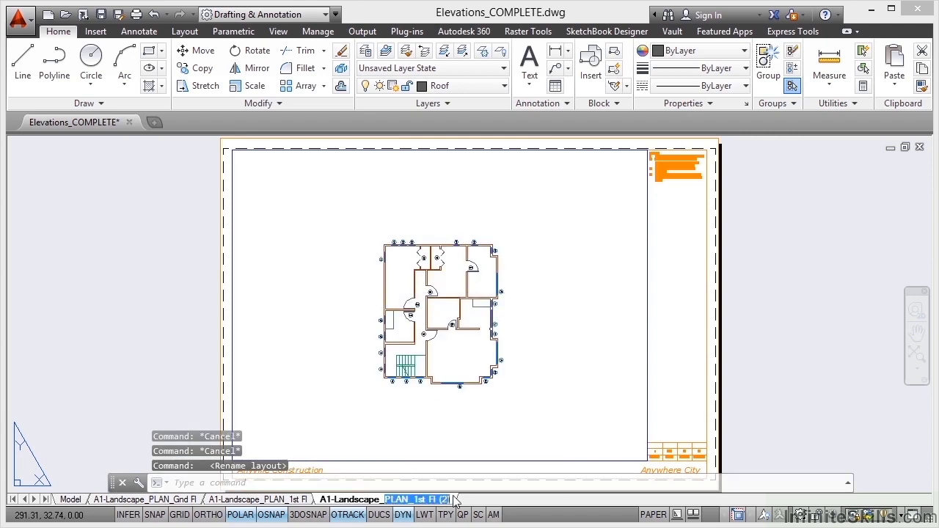
text(E)
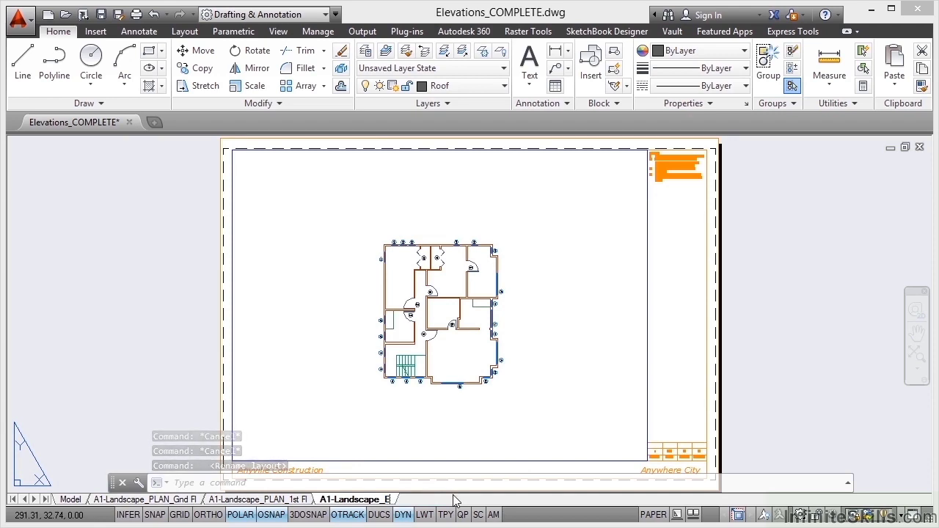
text(LEVATIONS)
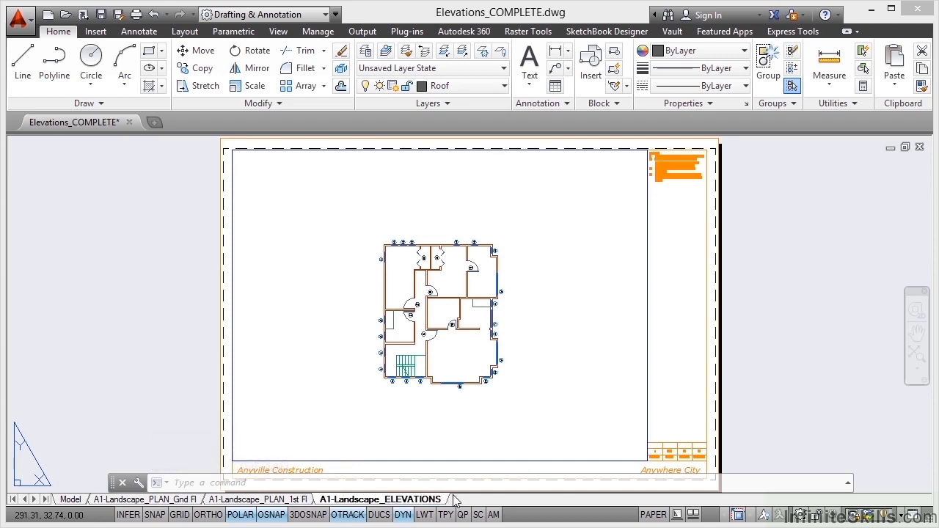
key(Return)
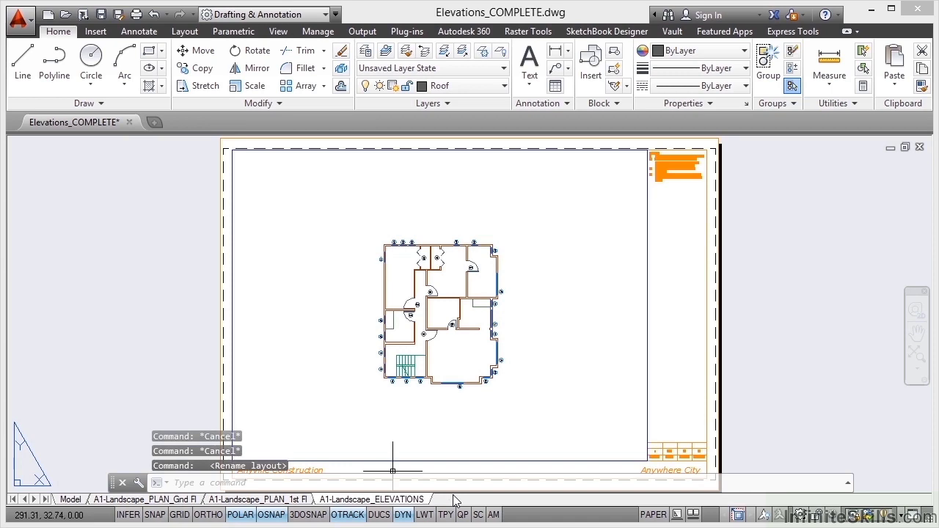
Pan the viewport from the first-floor plan to the house elevation, placing it upper-left
double_click(300, 247)
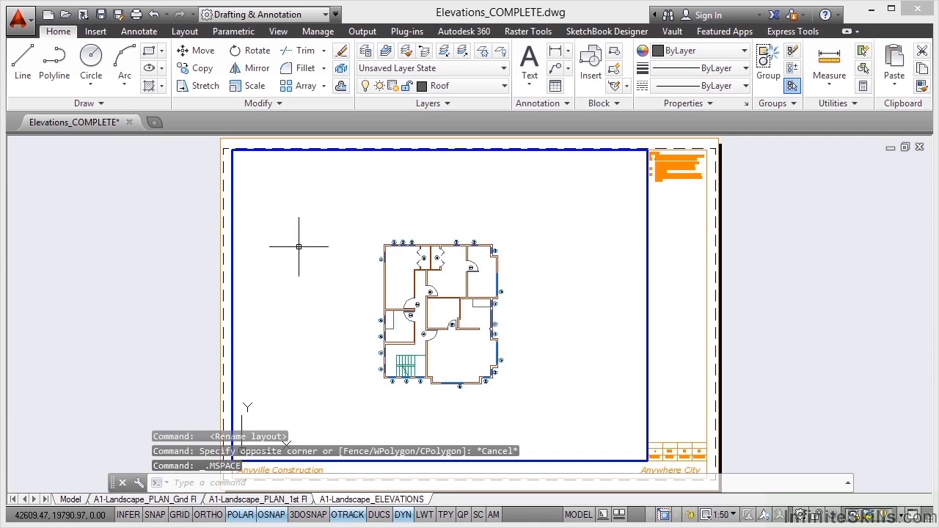
middle_drag(325, 375, 538, 195)
middle_drag(398, 377, 553, 335)
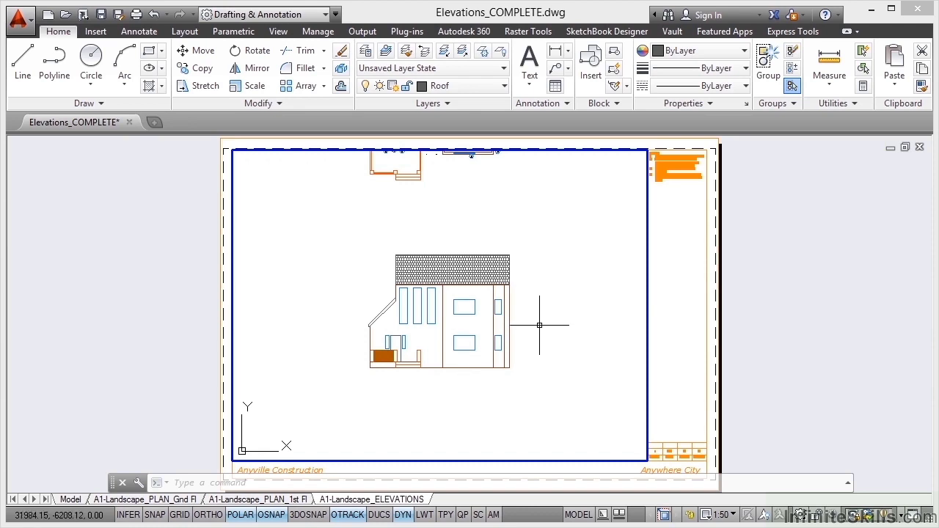
mouse_move(562, 339)
middle_down()
mouse_move(447, 256)
mouse_move(457, 266)
middle_up()
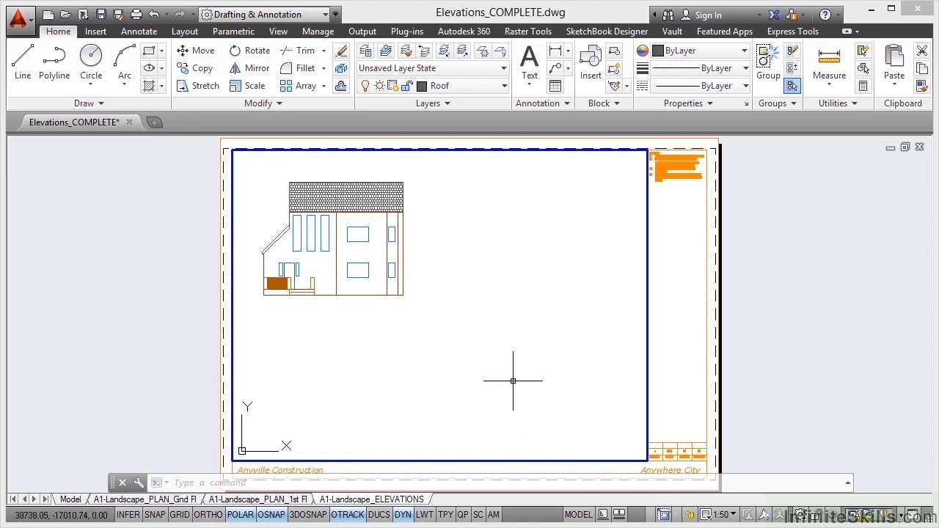
double_click(786, 295)
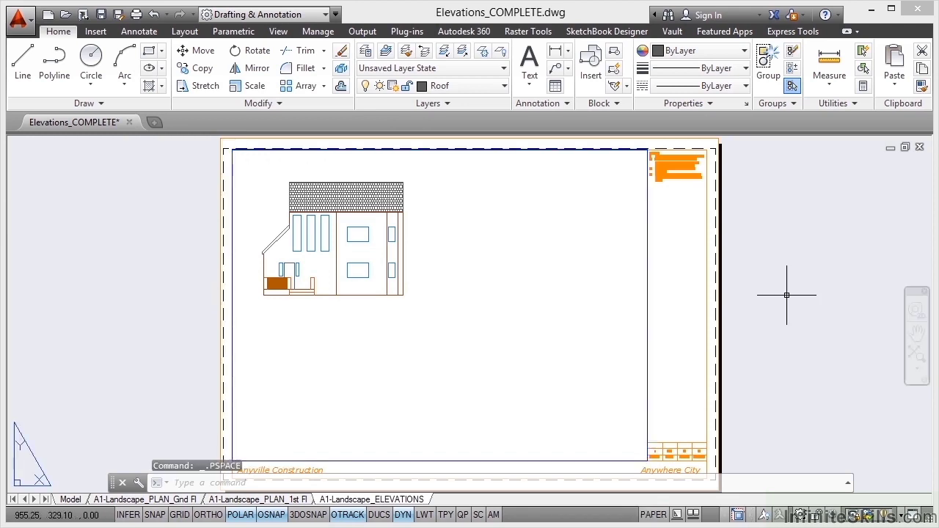
Pull the viewport's lower-right corner up and left to about the sheet's middle
click(647, 327)
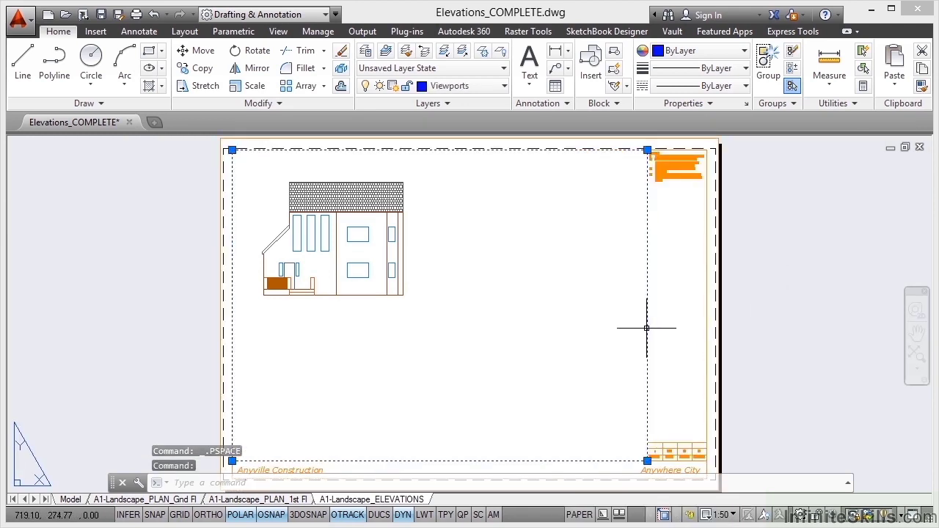
click(646, 460)
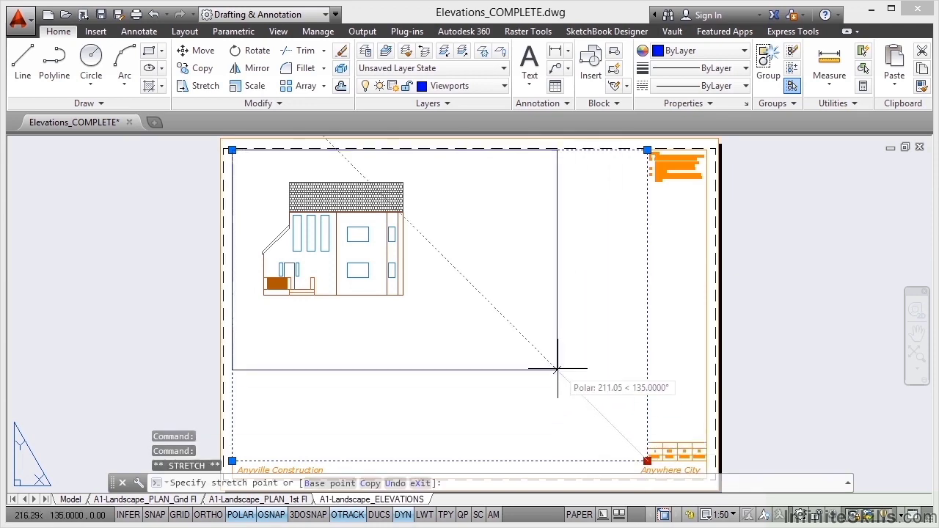
click(443, 325)
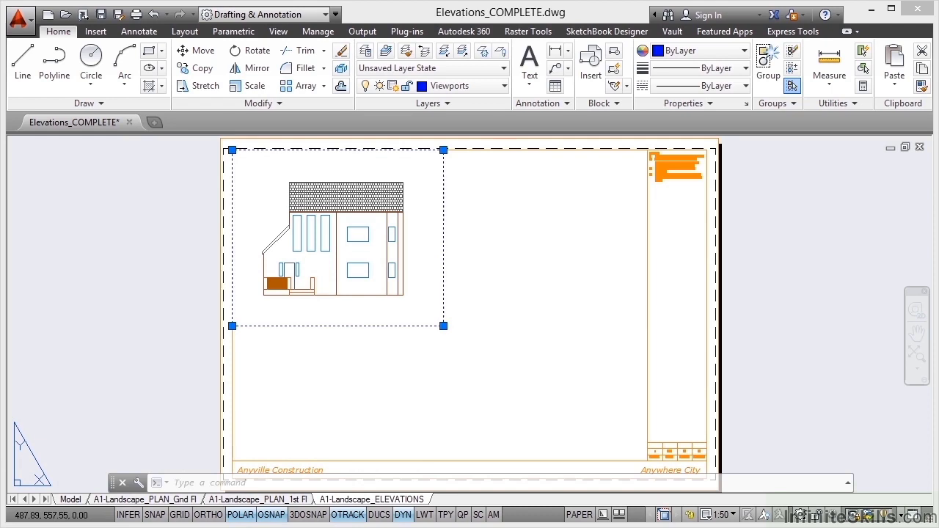
Copy the elevation viewport to the right, using its lower-left corner as base point
right_click(511, 166)
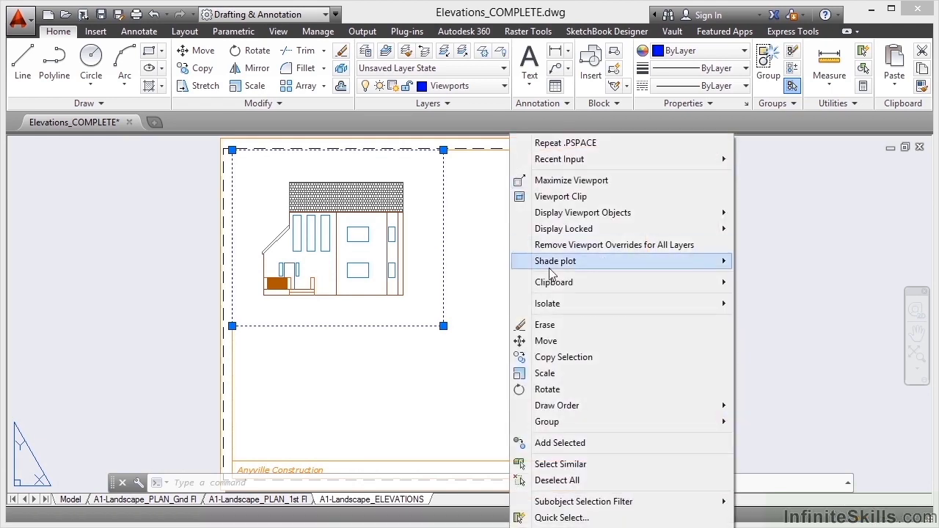
click(569, 358)
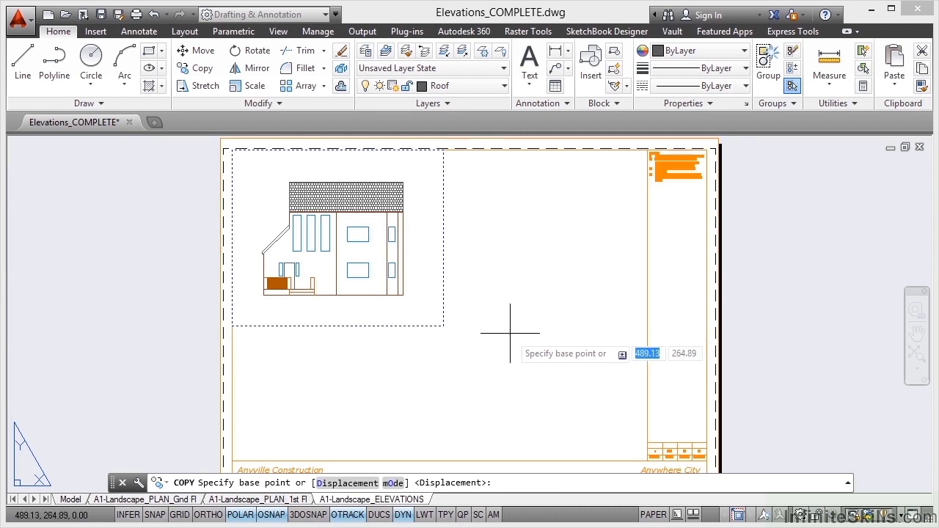
click(232, 325)
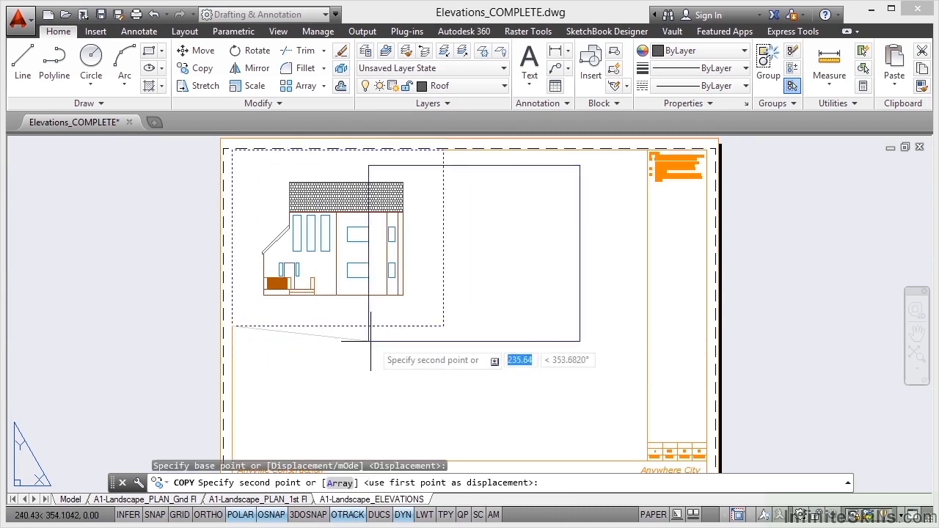
click(443, 325)
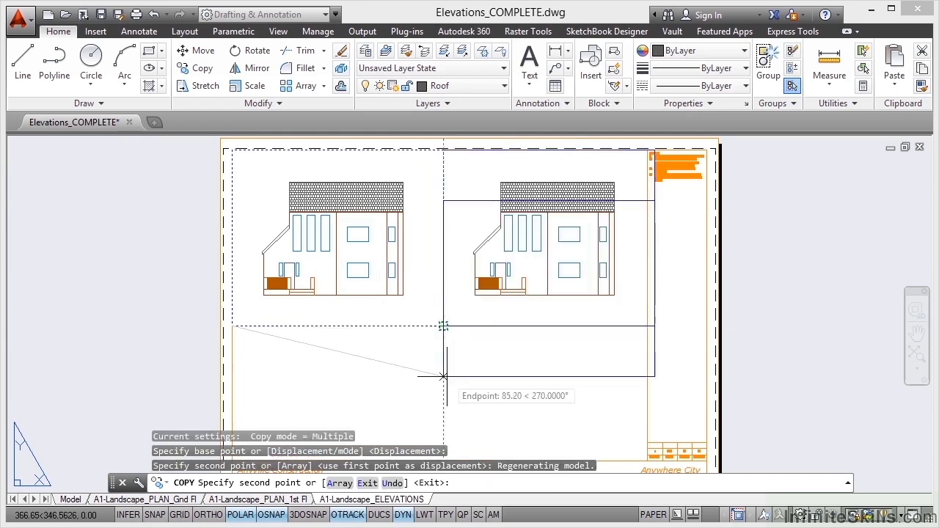
key(Return)
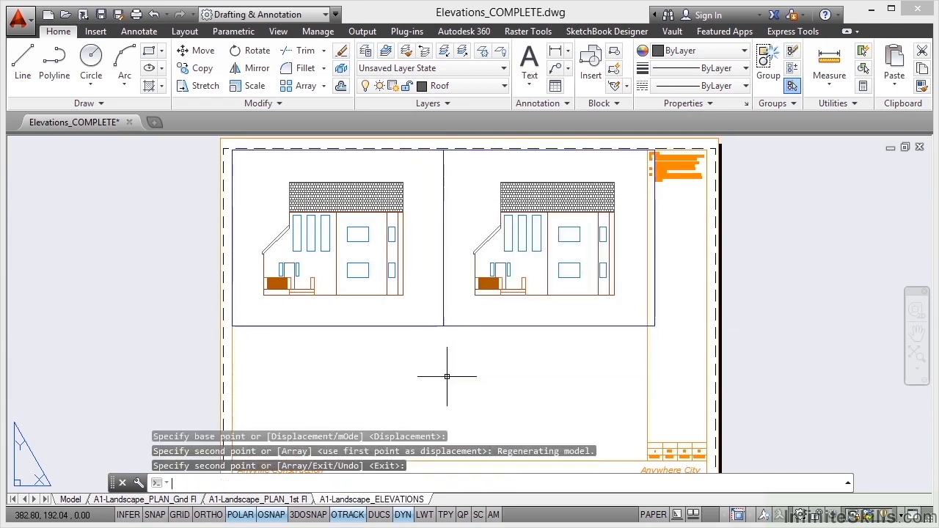
Stretch the copied viewport's right edge to meet the title block
click(655, 275)
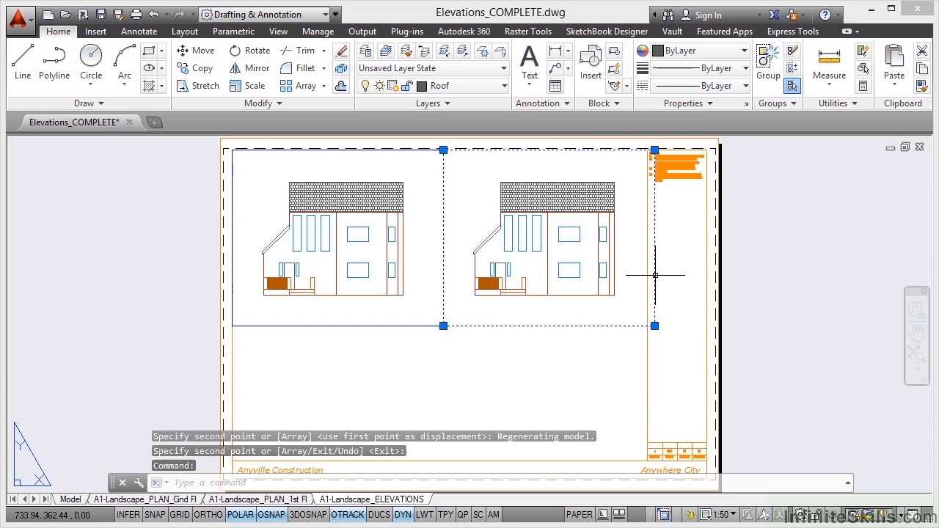
click(654, 326)
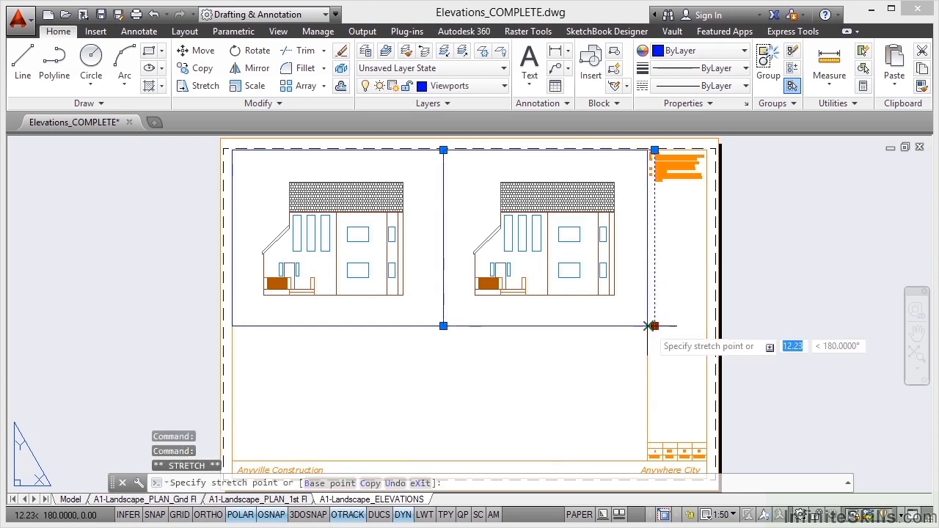
click(647, 326)
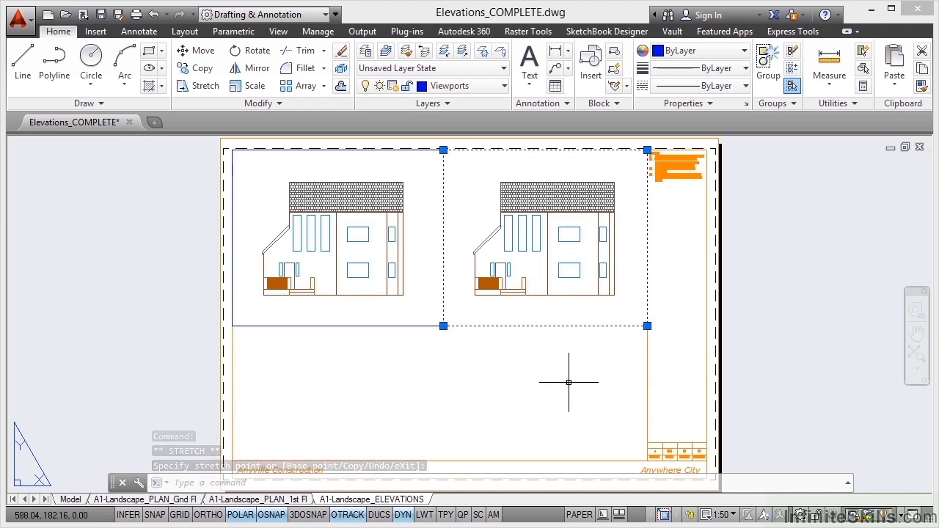
key(Escape)
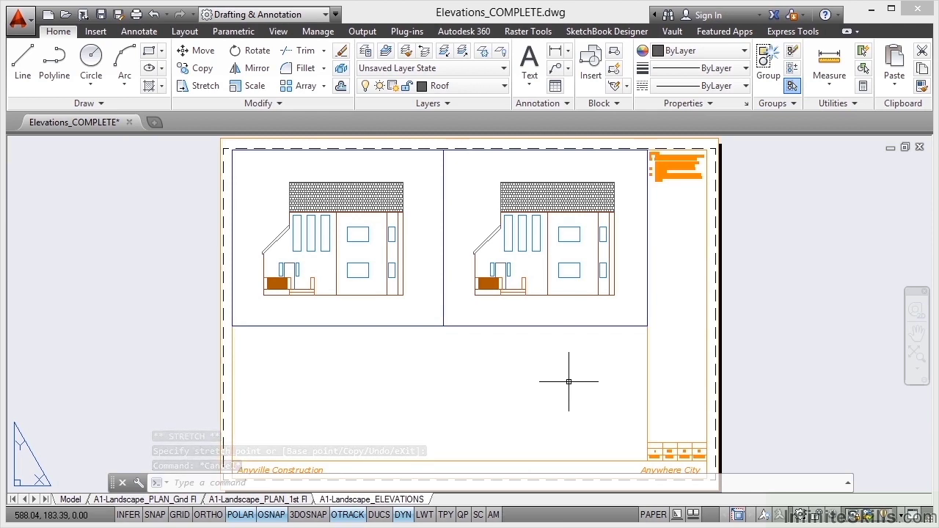
Check the house elevation in the Model tab, then return to the A1-Landscape_ELEVATIONS layout
click(70, 499)
middle_drag(410, 421, 540, 325)
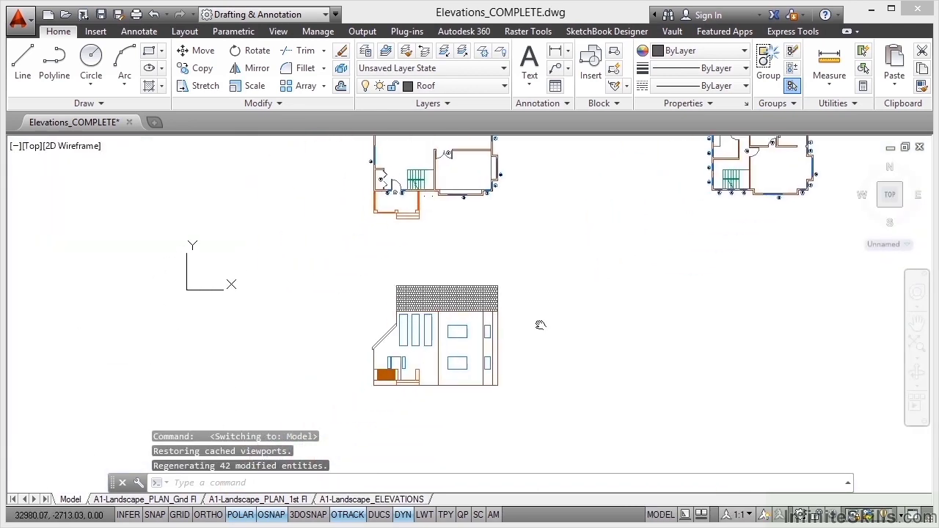
scroll(453, 340, up, 3)
middle_drag(597, 325, 642, 313)
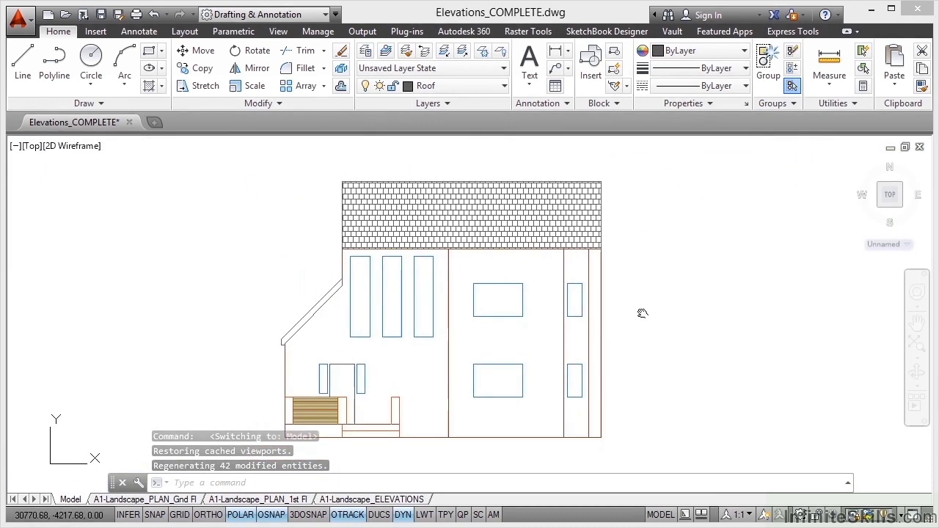
click(382, 499)
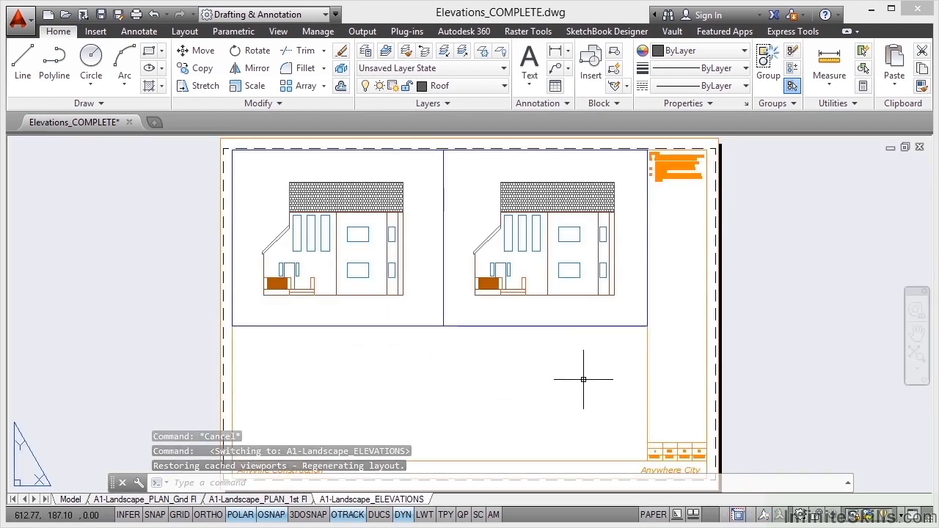
click(68, 500)
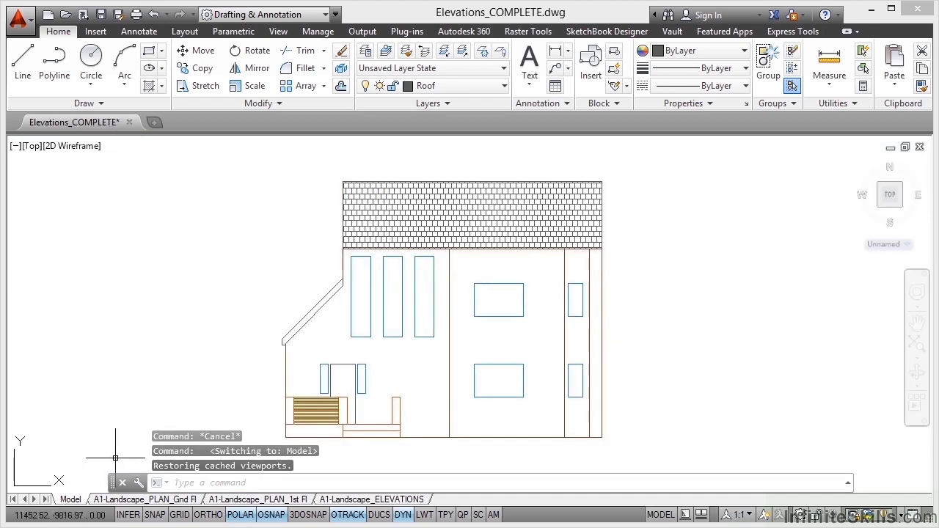
click(389, 499)
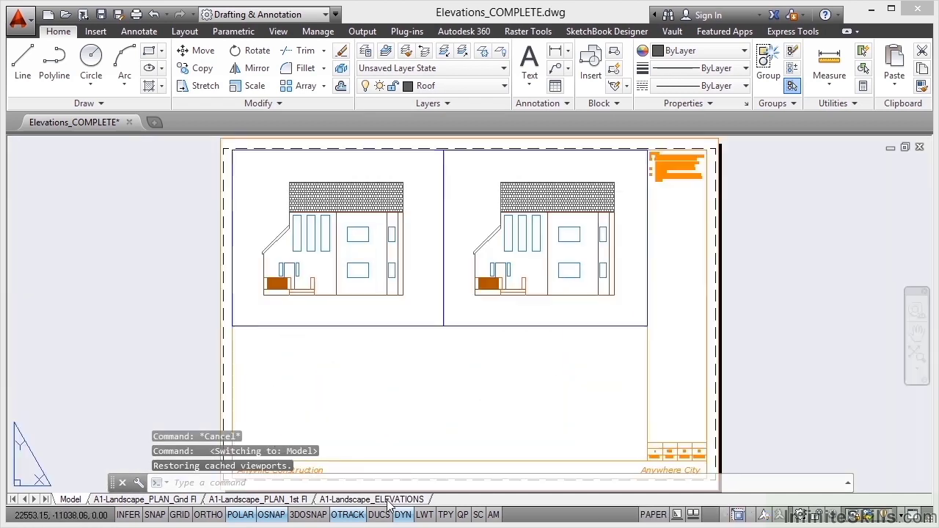
Pan inside the right viewport so its house elevation sits centred in that frame
double_click(584, 185)
middle_drag(570, 236, 551, 305)
middle_drag(545, 203, 557, 145)
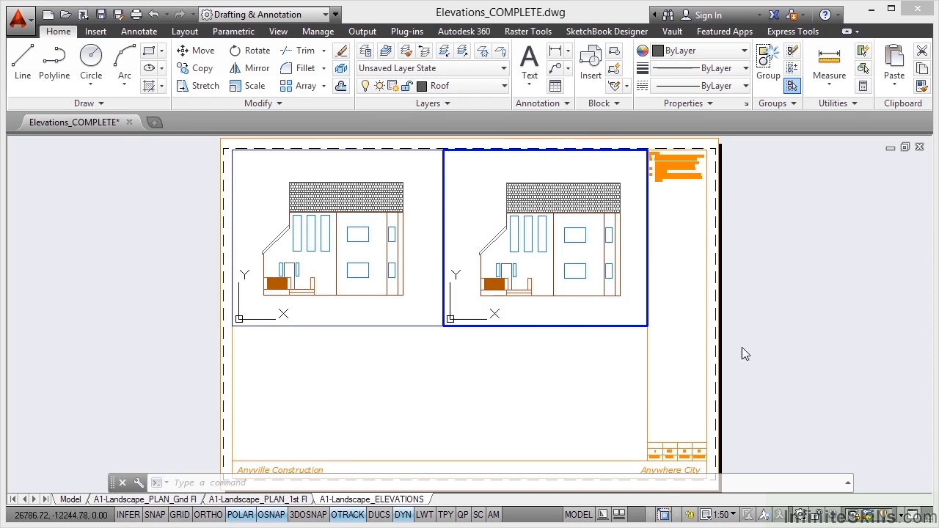
double_click(795, 290)
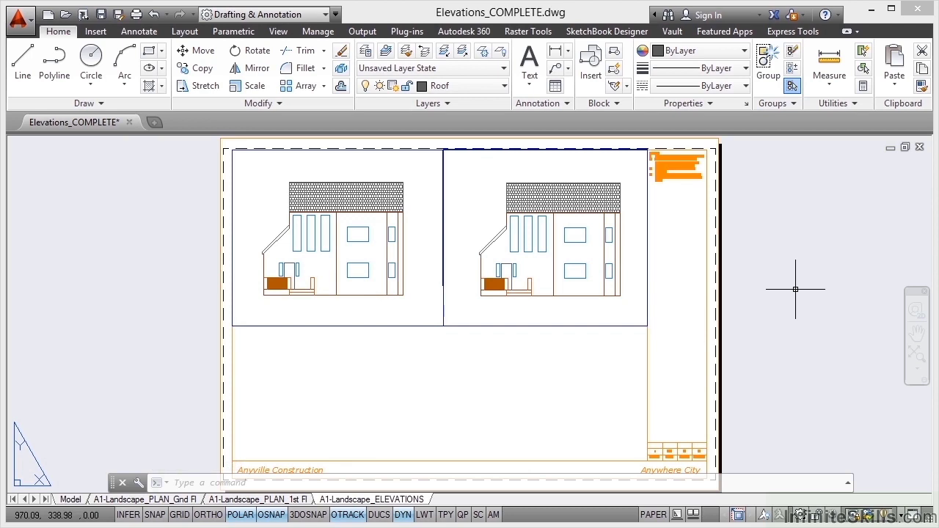
In the Model tab, zoom out to show both floor plans above the house elevation
click(72, 500)
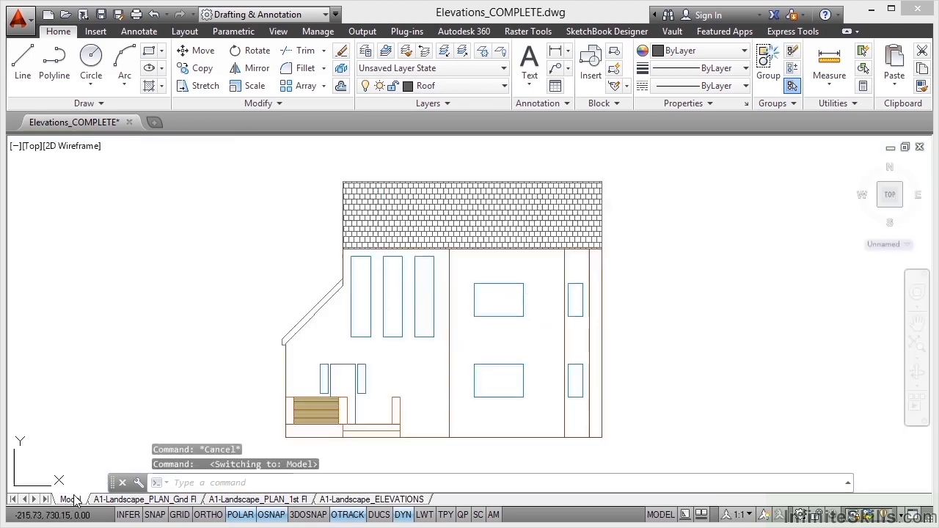
scroll(663, 286, down, 4)
middle_drag(684, 268, 565, 354)
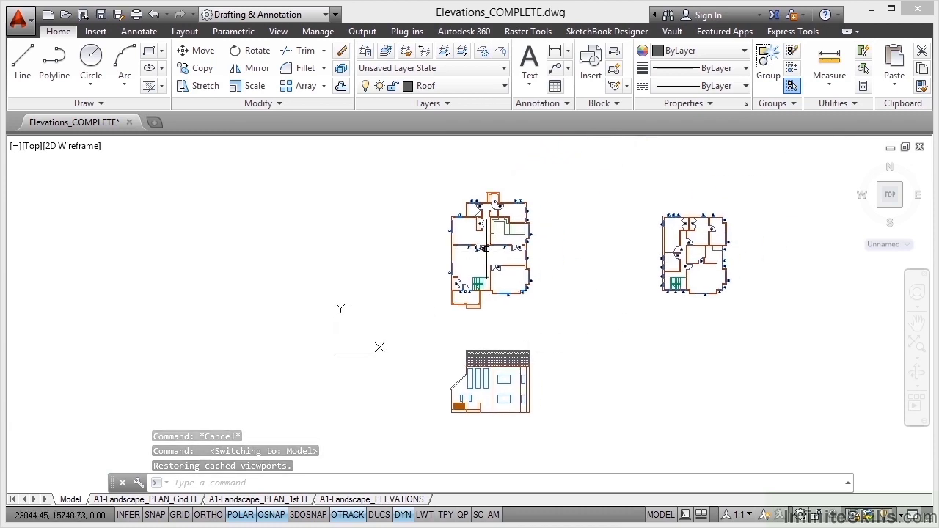